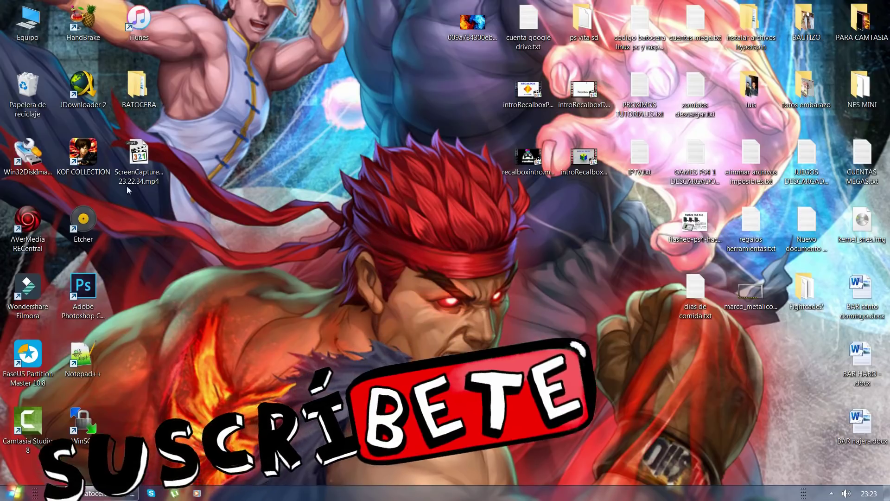
pyautogui.click(102, 493)
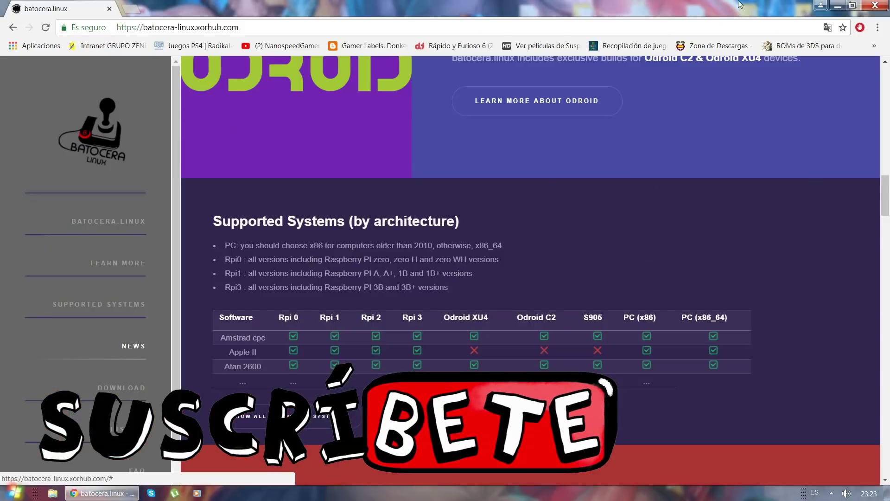
pyautogui.click(838, 6)
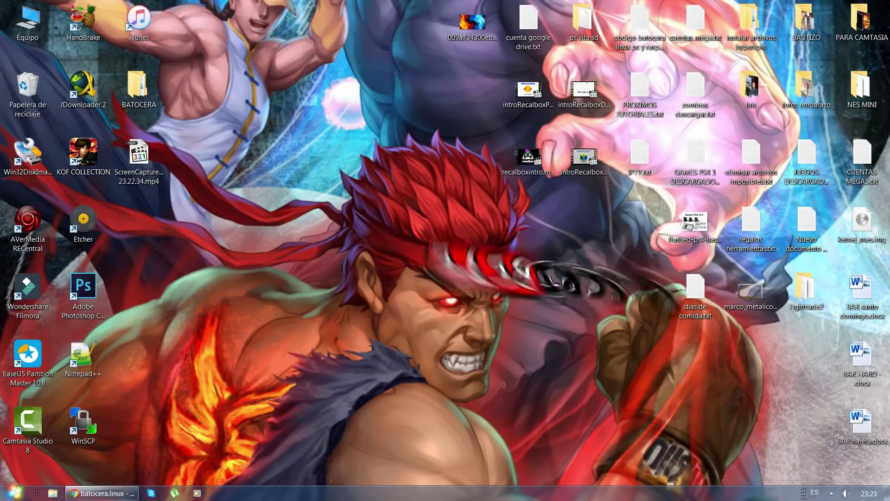
# Step: Open the Descargas folder and select the downloaded batocera-5.18-x86-20180910.img.gz image
pyautogui.press('super')
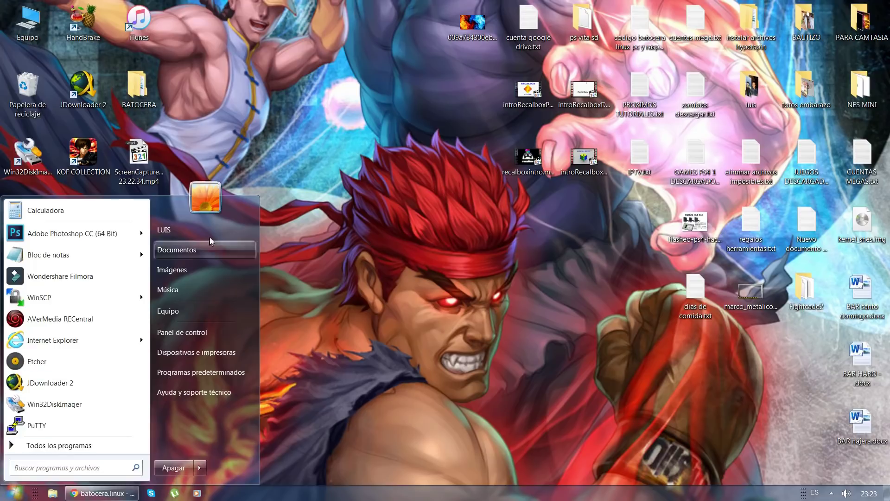
pyautogui.click(186, 251)
pyautogui.click(328, 120)
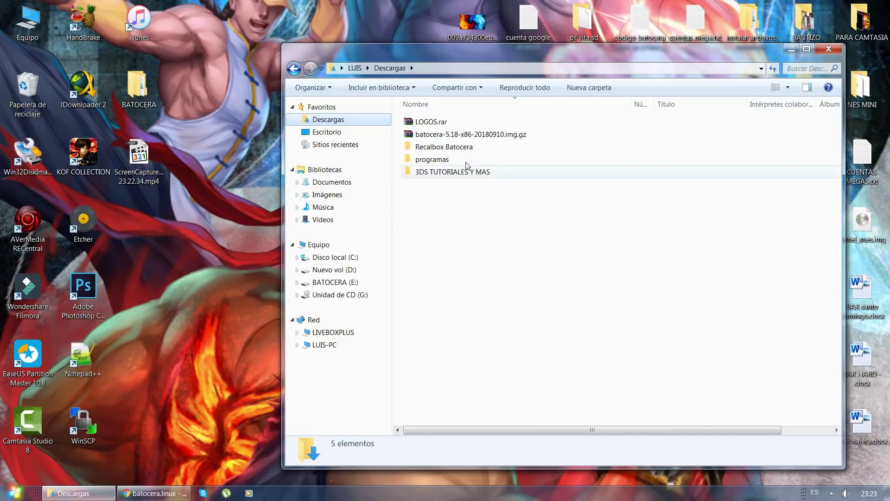
pyautogui.click(430, 138)
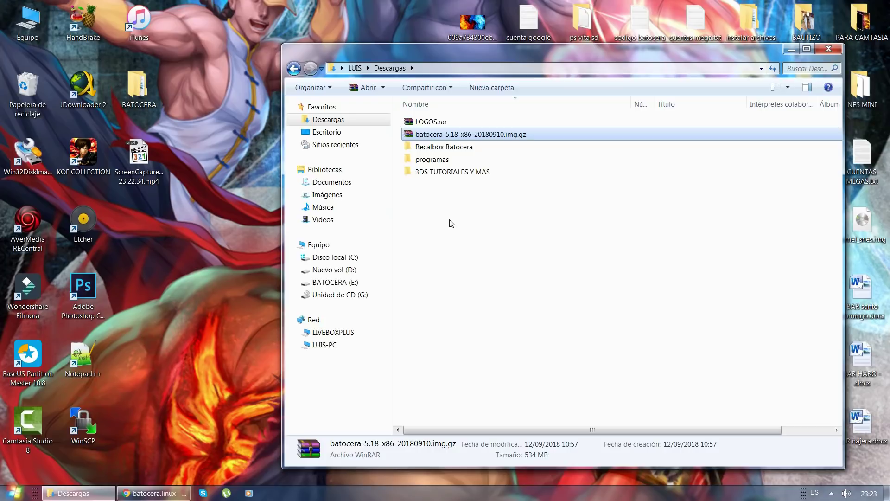
pyautogui.click(485, 134)
pyautogui.click(492, 213)
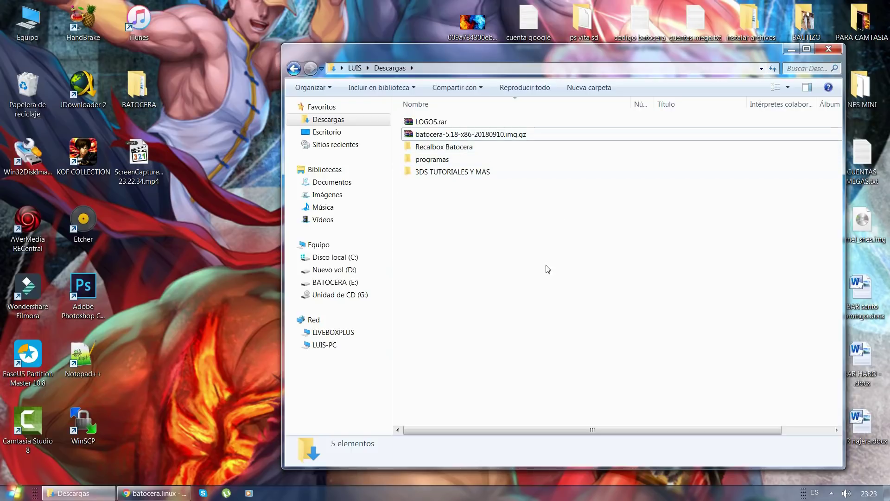
pyautogui.click(486, 136)
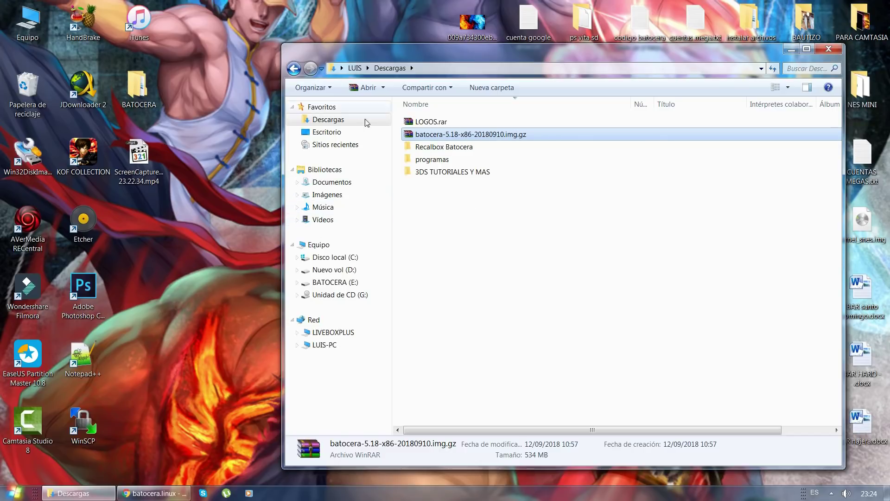
pyautogui.click(558, 135)
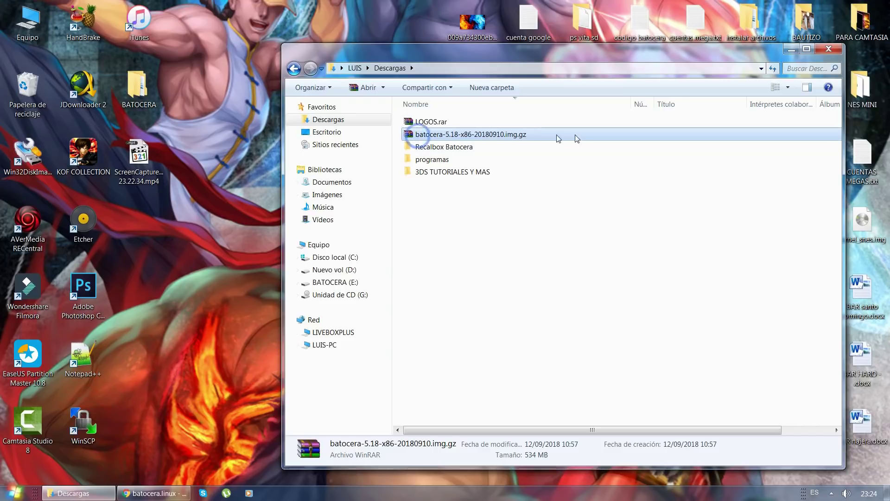
pyautogui.click(455, 227)
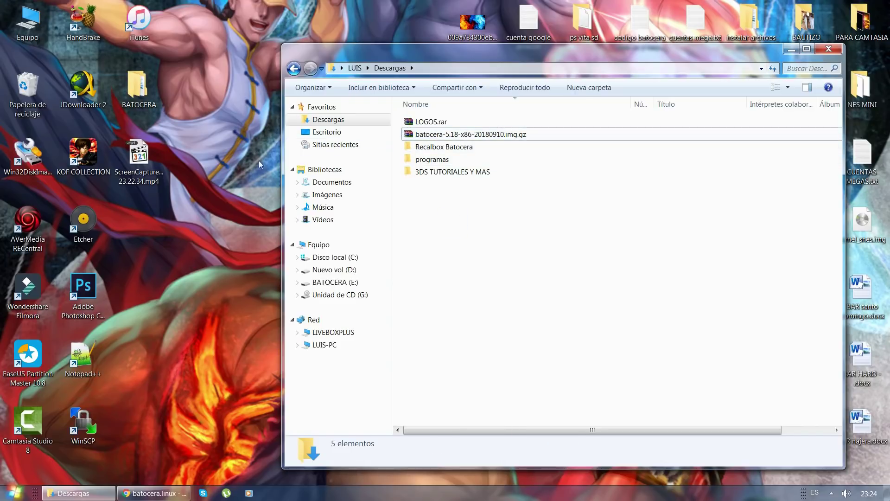
pyautogui.click(477, 139)
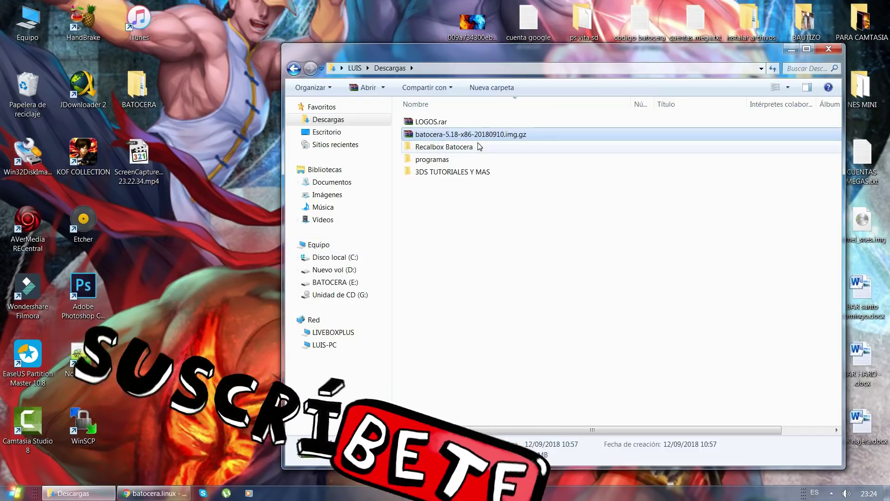
pyautogui.moveTo(400, 59); pyautogui.dragTo(420, 51)
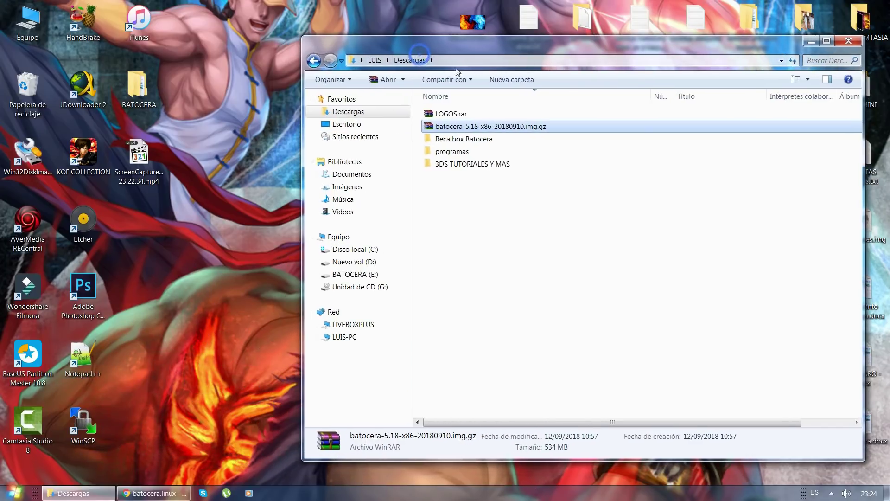
# Step: Close the Descargas window, switch to Etcher and load batocera-5.18-x86-20180910.img.gz as the image
pyautogui.click(848, 41)
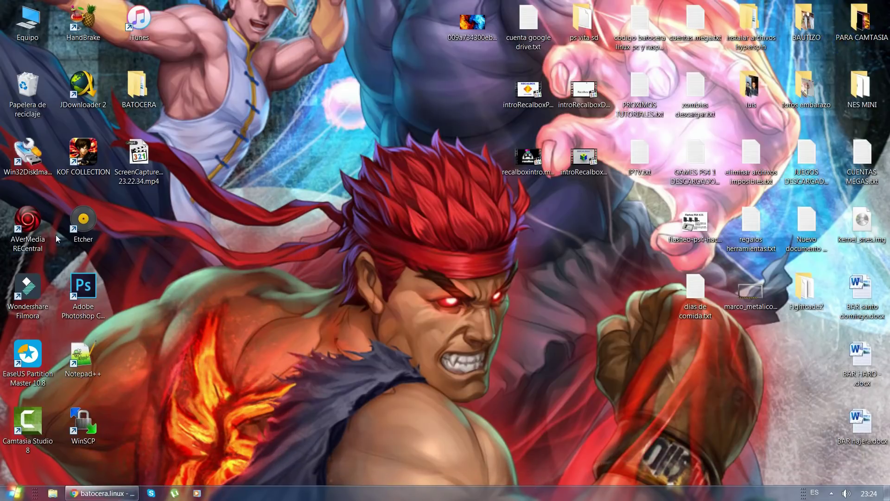
pyautogui.click(79, 226)
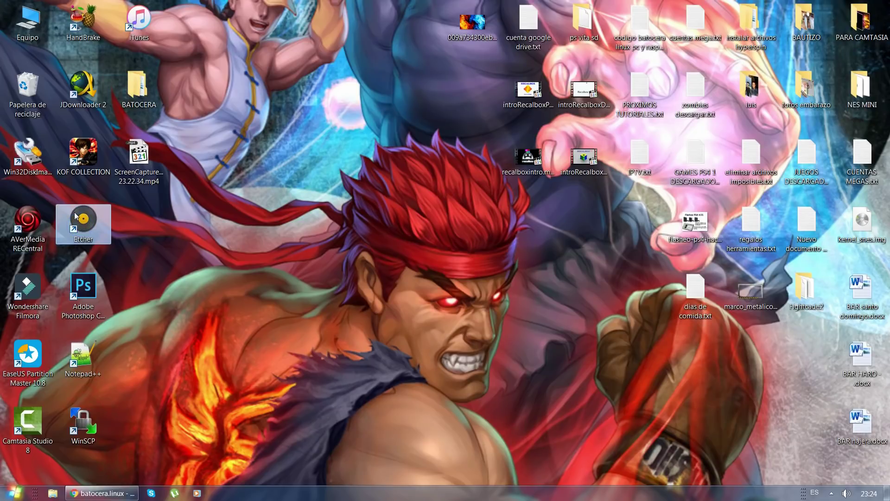
pyautogui.doubleClick(100, 227)
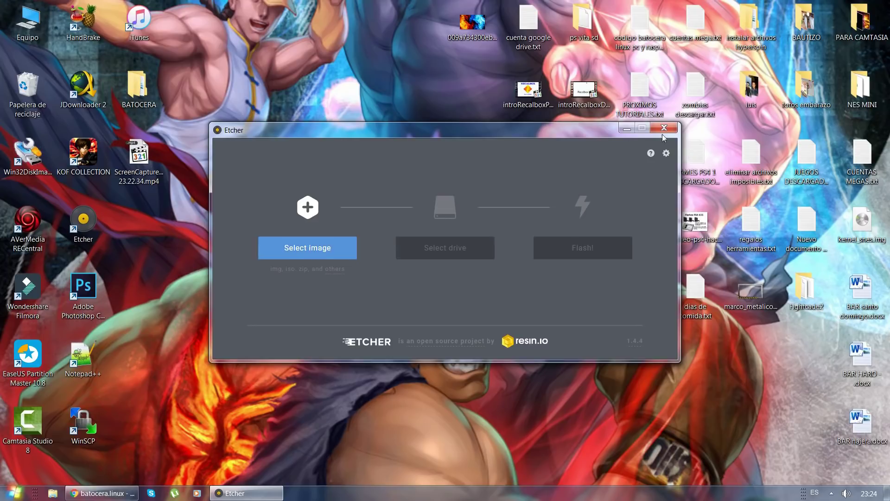
pyautogui.click(307, 251)
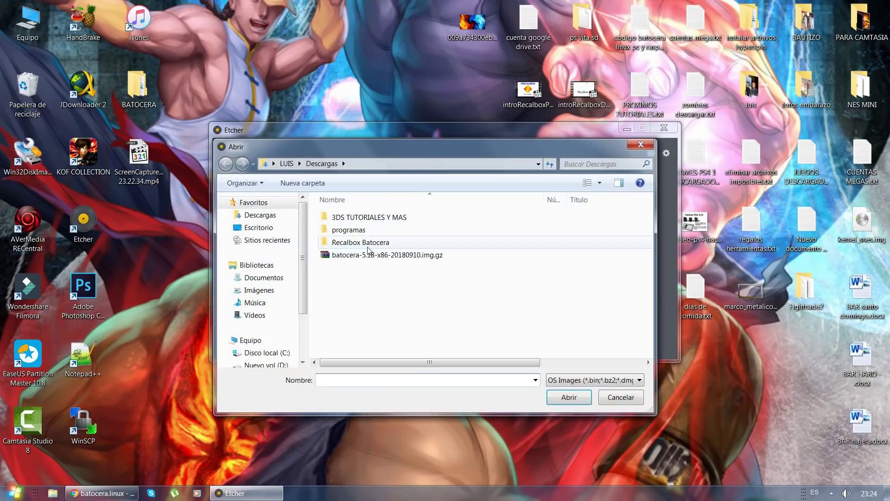
pyautogui.click(380, 256)
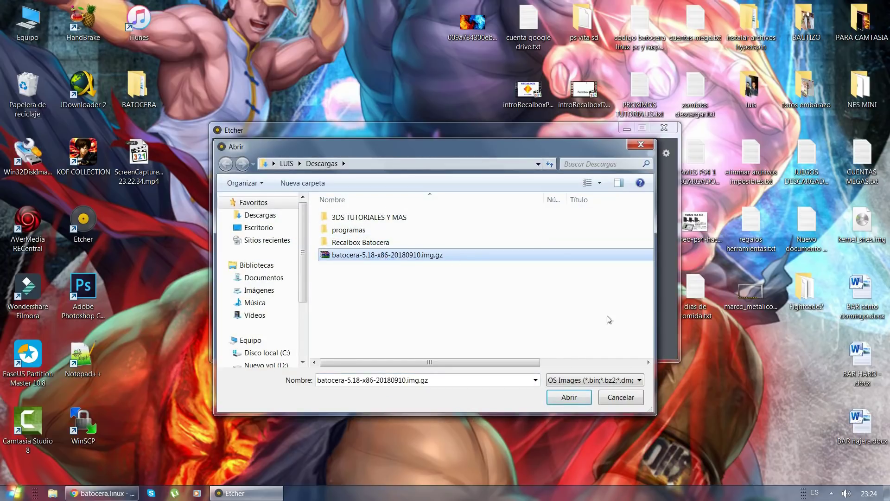
pyautogui.click(568, 398)
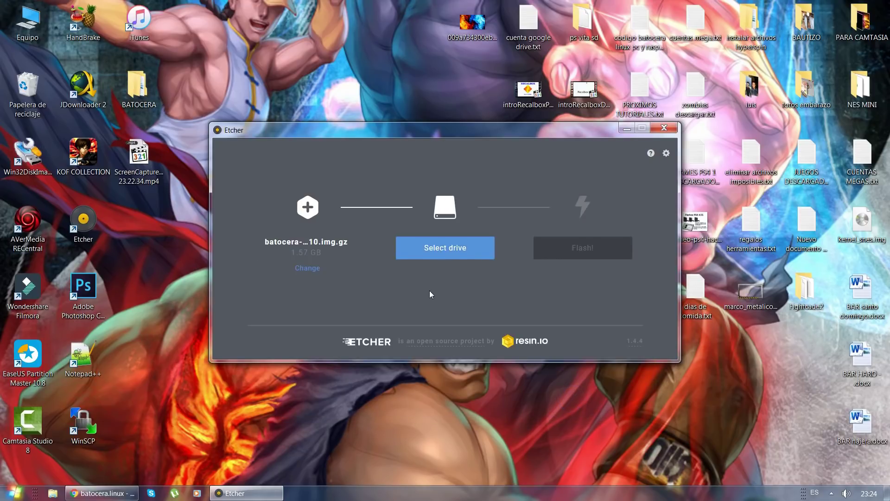
# Step: Choose the 500.11 GB ST500VM0 USB drive (E:) as the flash target and close Etcher without flashing
pyautogui.click(430, 255)
pyautogui.click(518, 205)
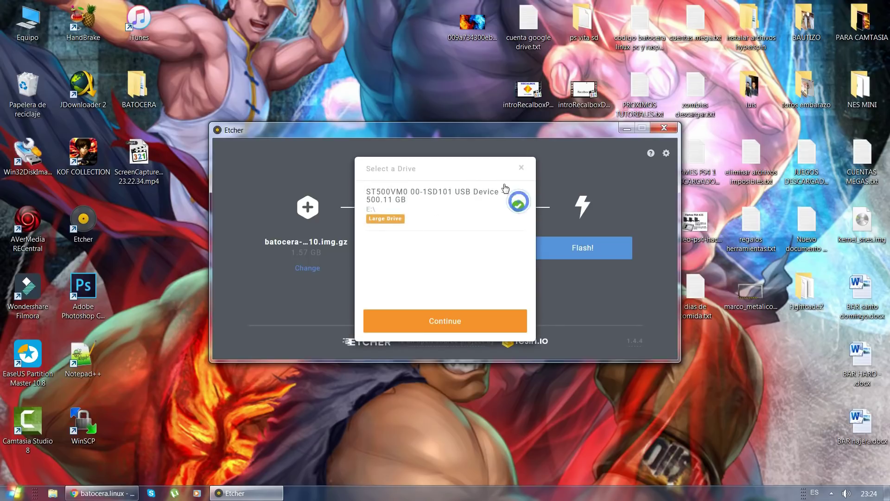
pyautogui.click(466, 322)
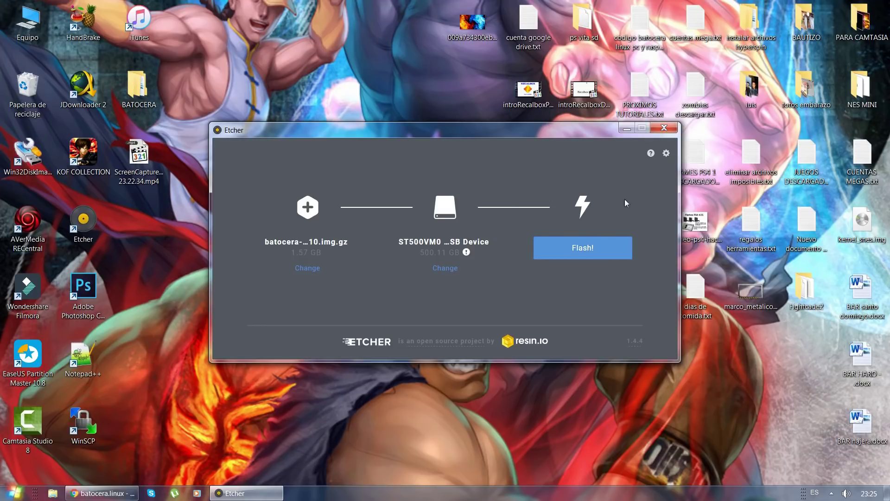
pyautogui.click(664, 128)
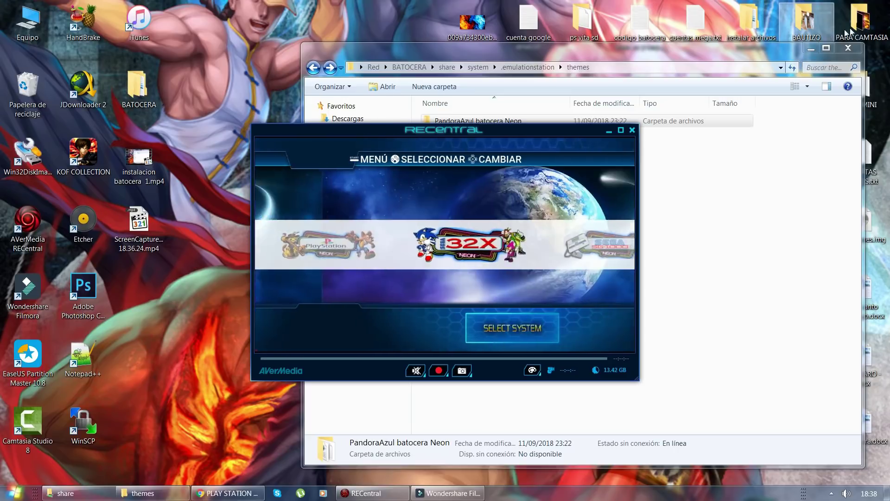
# Step: Minimize the RECentral preview and examine the drives listed under Equipo in the file explorer
pyautogui.click(609, 130)
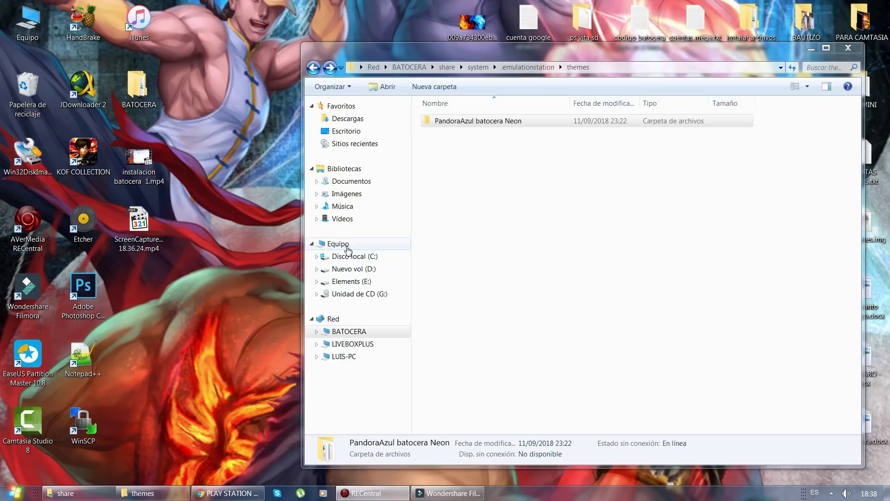
pyautogui.click(346, 245)
pyautogui.click(371, 493)
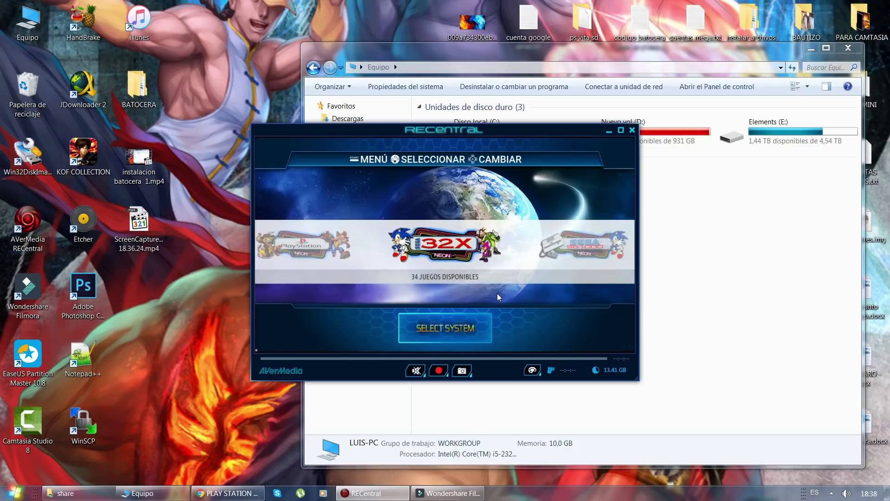
pyautogui.click(153, 493)
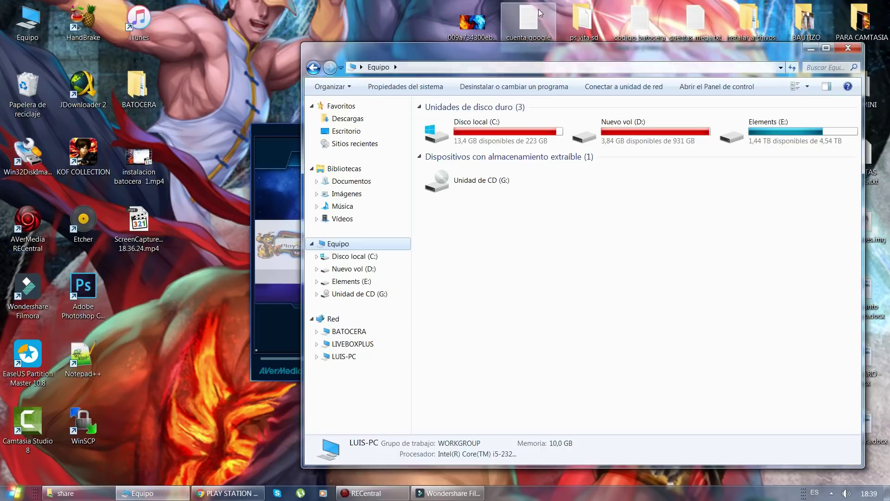
# Step: Open the share folder of the BATOCERA network computer and go over its bios, roms and system folders
pyautogui.click(334, 319)
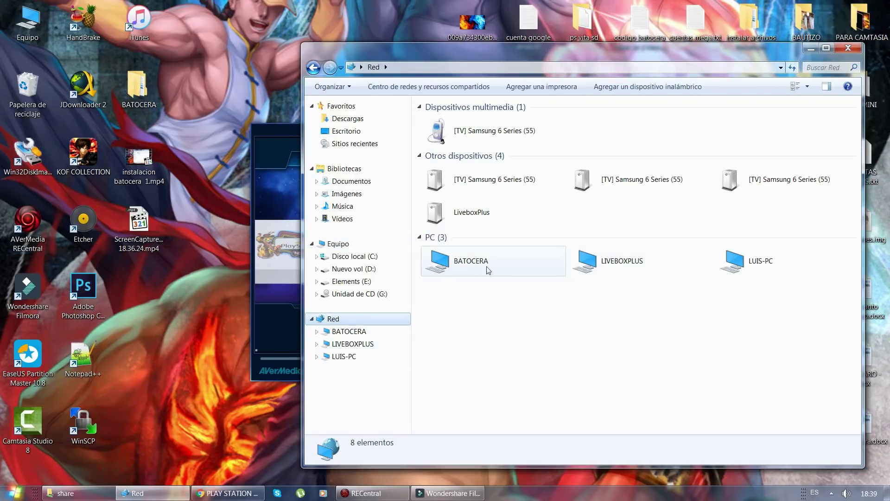
pyautogui.doubleClick(474, 276)
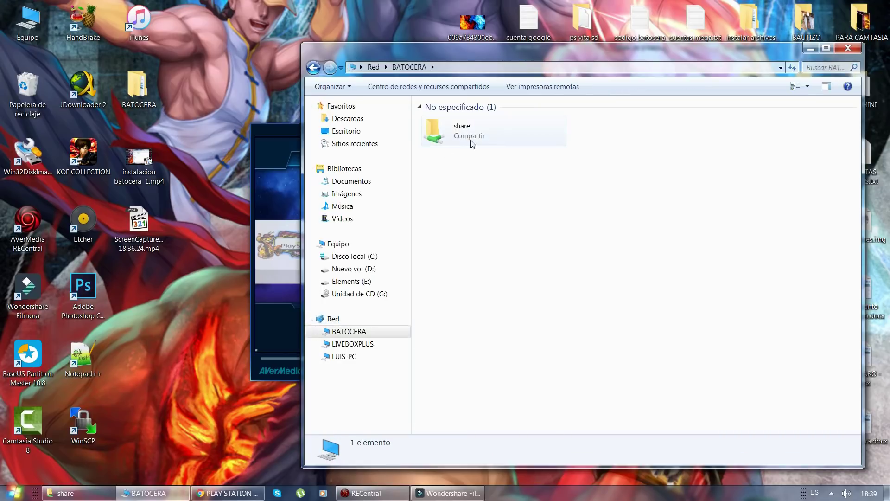
pyautogui.doubleClick(470, 142)
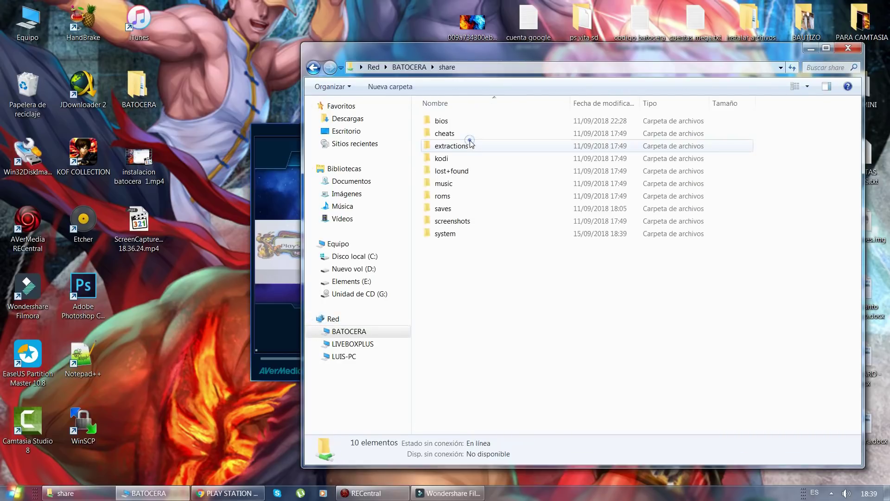
pyautogui.click(448, 121)
pyautogui.click(442, 196)
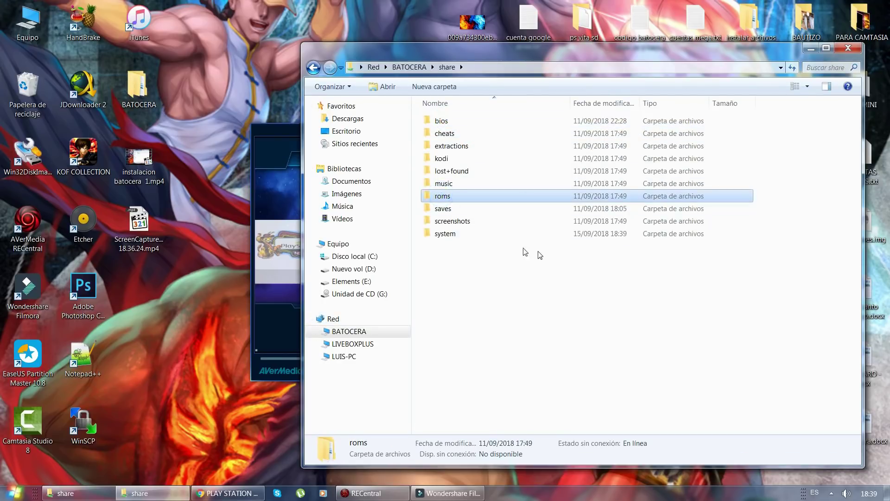
pyautogui.click(455, 235)
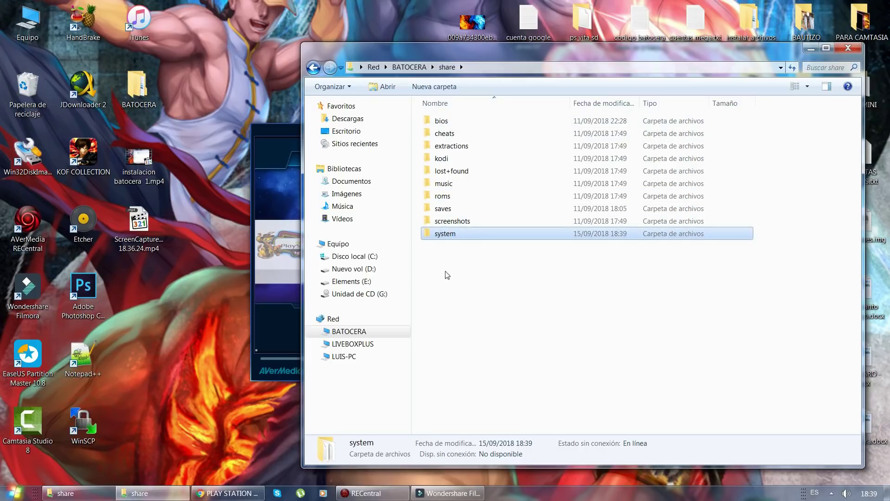
# Step: Open the bios folder in the BATOCERA share and look through its files
pyautogui.doubleClick(459, 121)
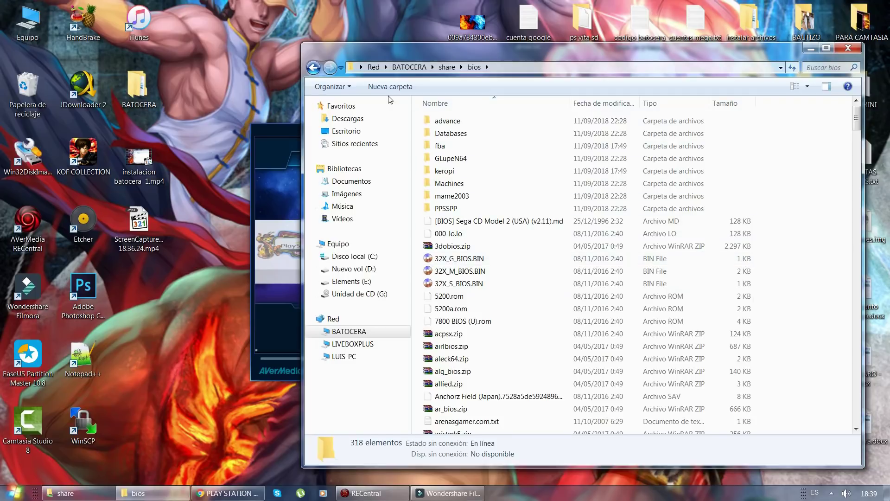
pyautogui.scroll(-3, 458, 139)
pyautogui.scroll(3, 461, 171)
pyautogui.scroll(-5, 466, 186)
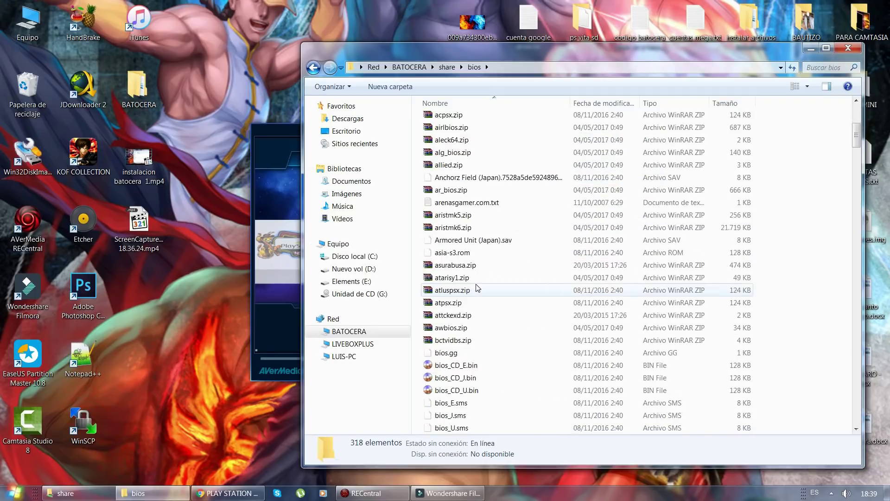
pyautogui.scroll(5, 476, 283)
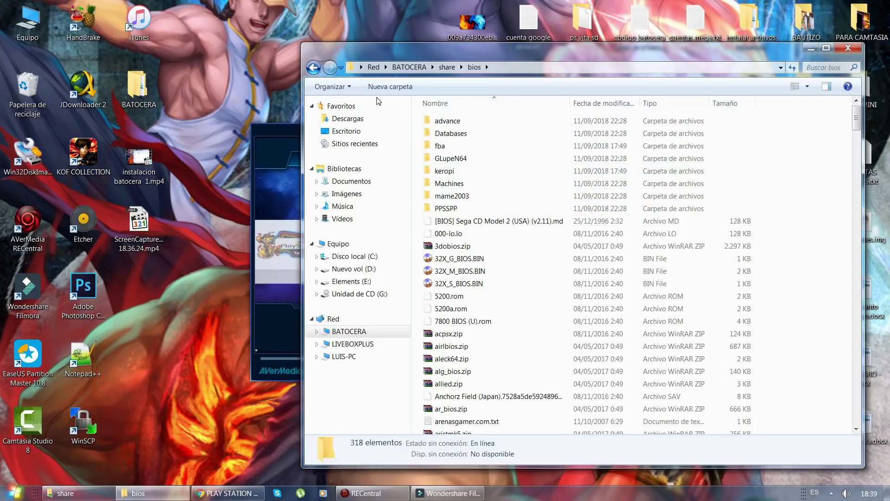
# Step: Copy the bios folder from the bi000s folder in Descargas
pyautogui.click(338, 120)
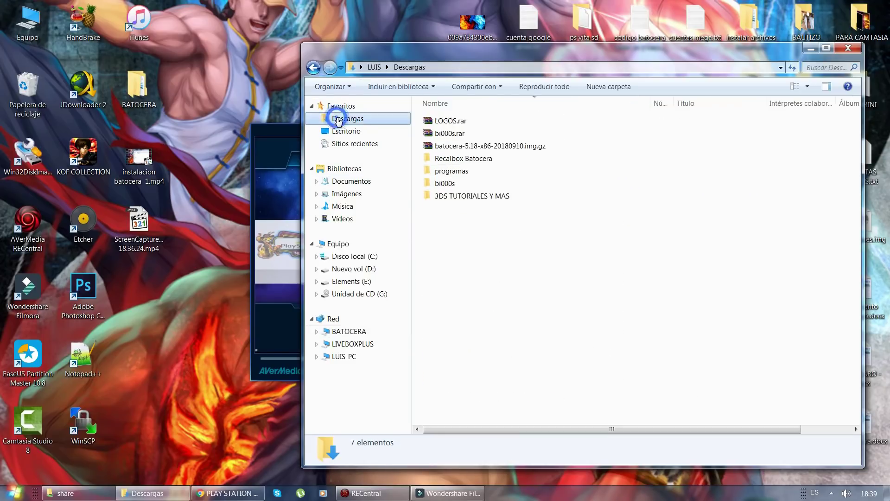
pyautogui.doubleClick(445, 183)
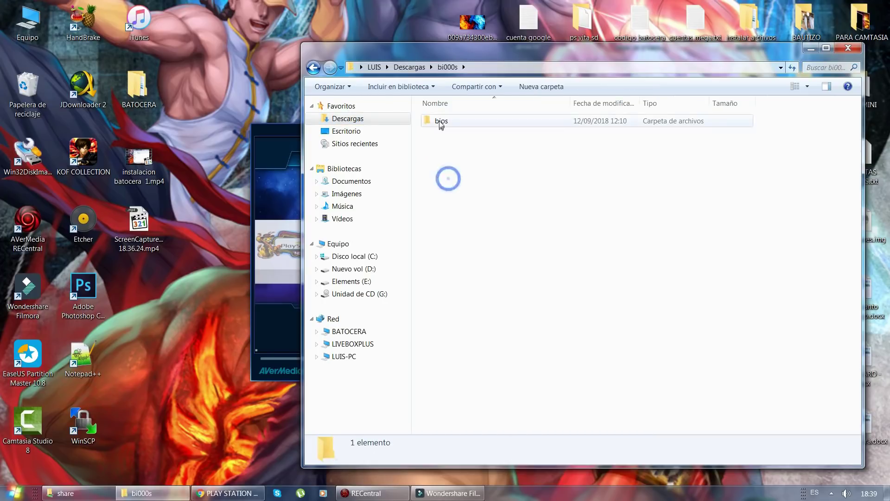
pyautogui.click(441, 122)
pyautogui.rightClick(458, 121)
pyautogui.click(506, 330)
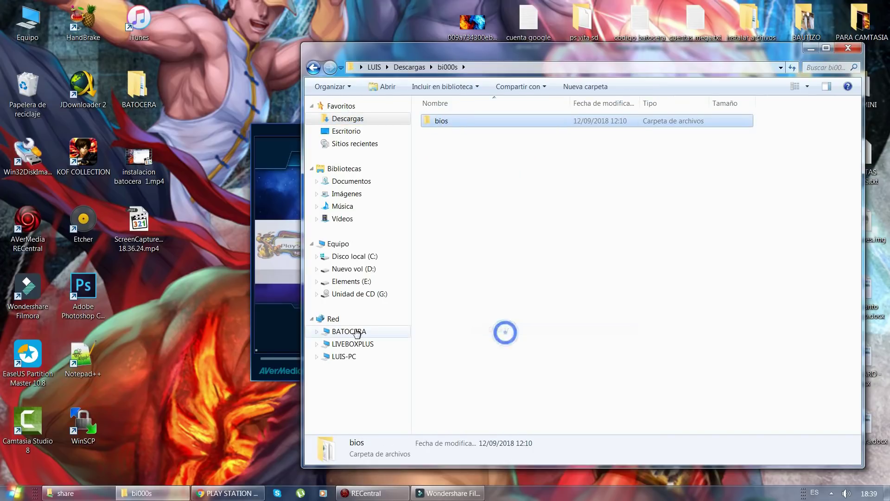
# Step: Return to the share folder of the BATOCERA network computer and check its paste option without pasting the copied bios folder
pyautogui.click(356, 331)
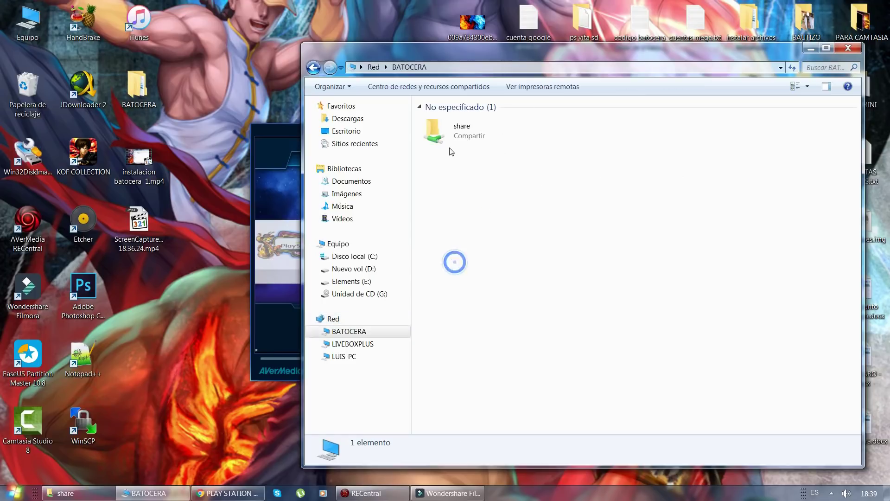
pyautogui.doubleClick(459, 135)
pyautogui.rightClick(503, 294)
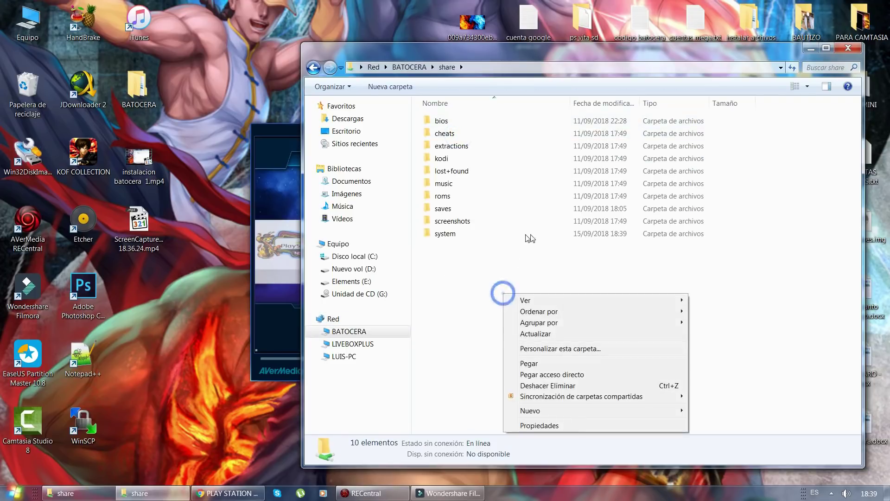
pyautogui.click(463, 260)
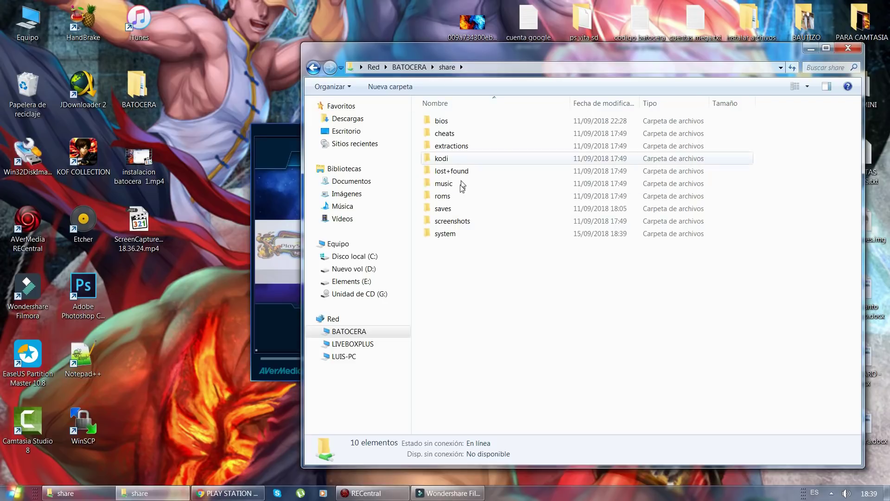
# Step: Open the roms folder in the BATOCERA share and examine the game files inside its psp folder
pyautogui.doubleClick(442, 196)
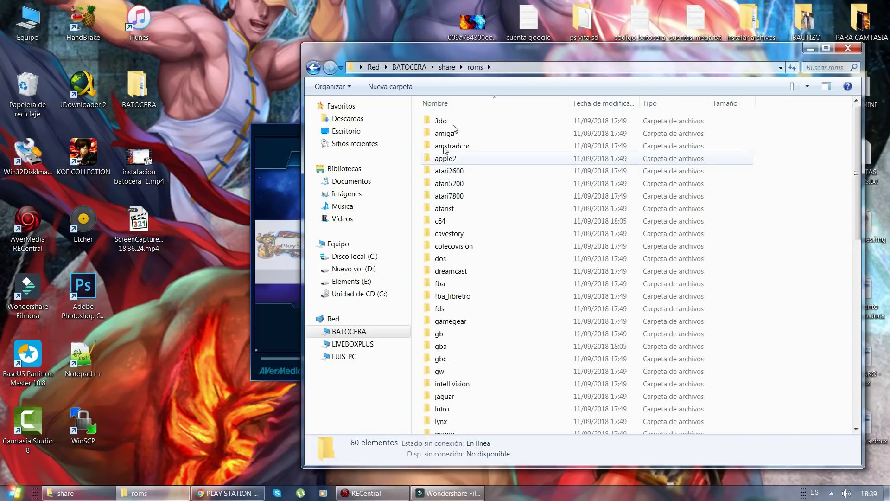
pyautogui.scroll(-12, 466, 146)
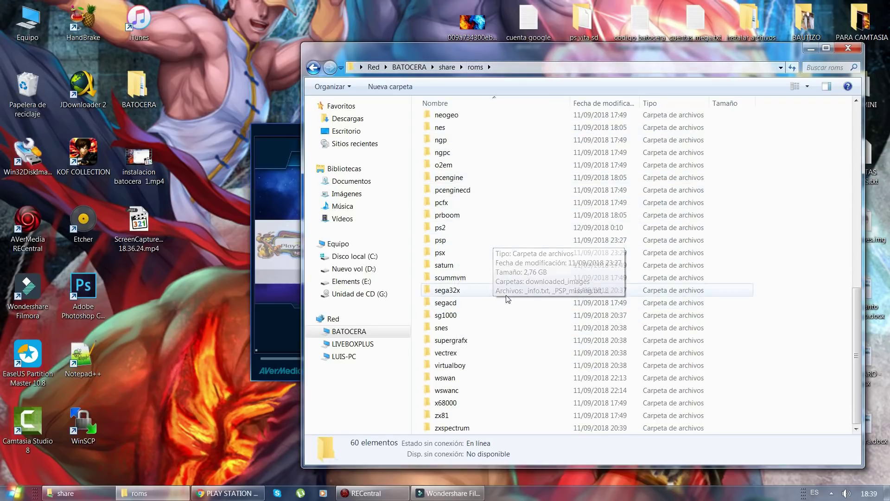
pyautogui.doubleClick(443, 240)
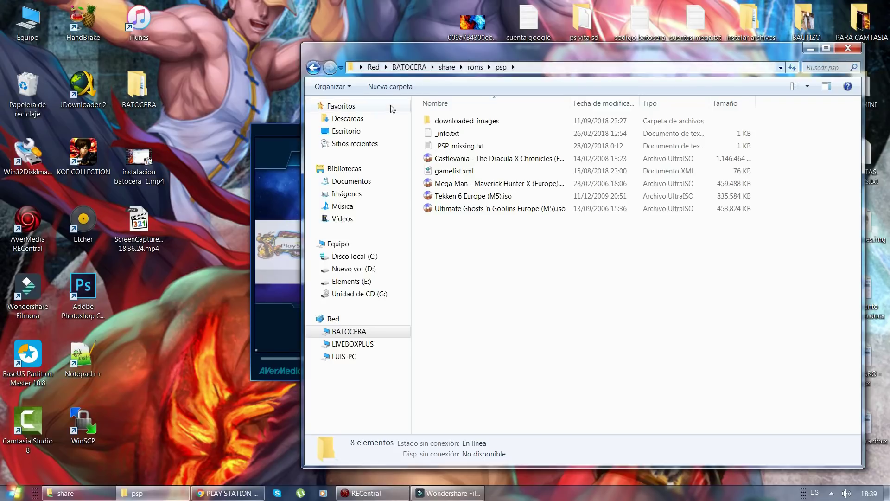
pyautogui.press('BackSpace')
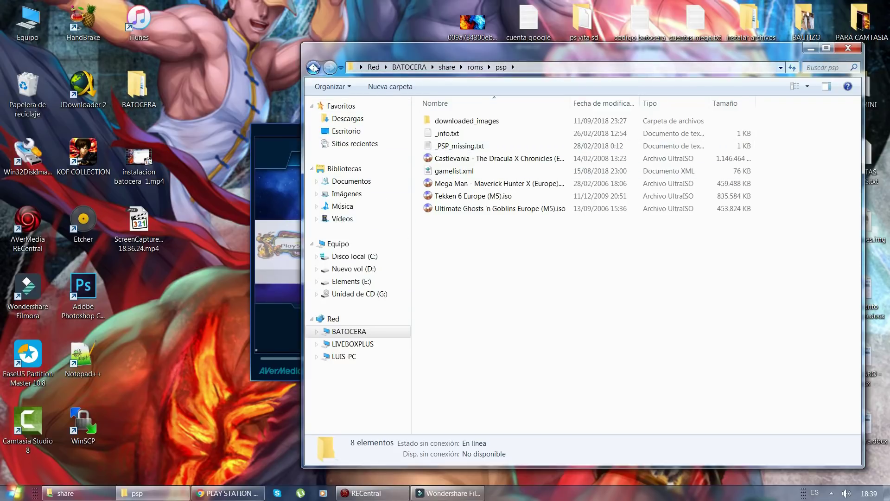
pyautogui.scroll(-1, 510, 323)
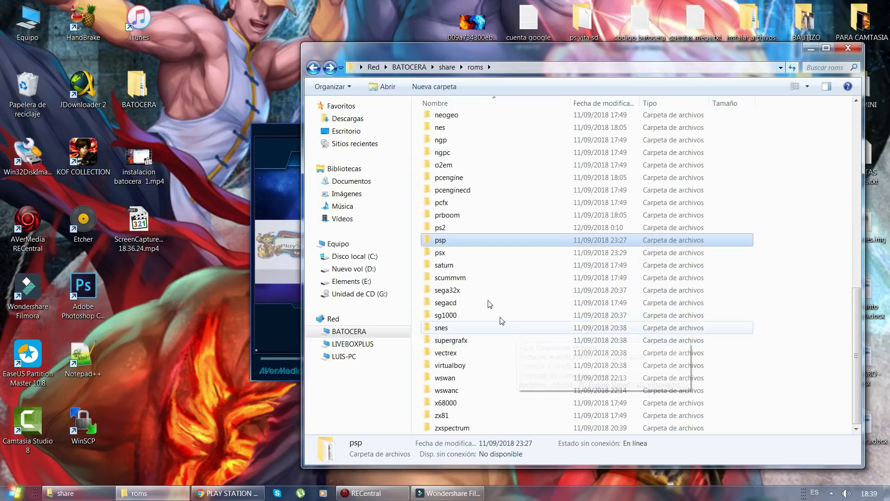
pyautogui.click(442, 240)
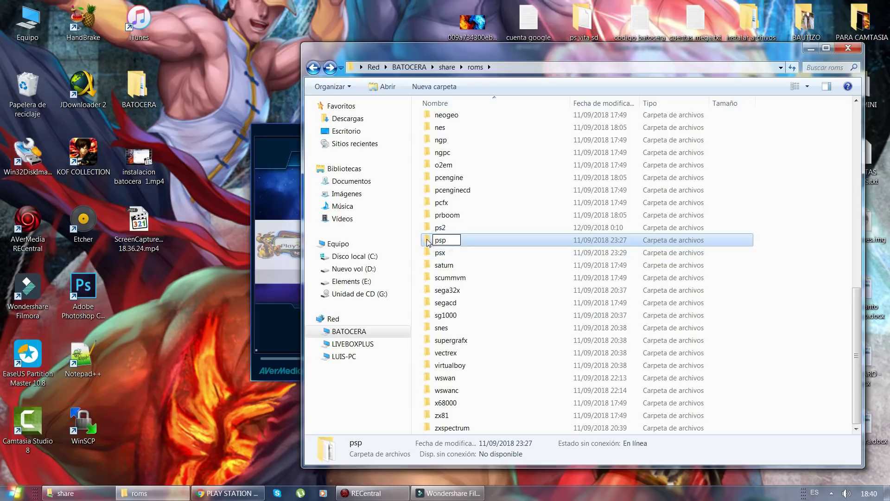
pyautogui.doubleClick(427, 240)
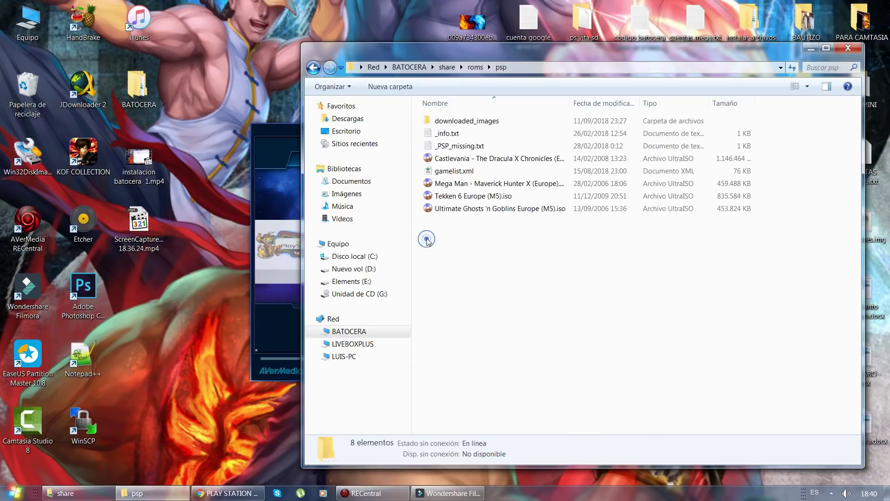
pyautogui.click(316, 68)
# Step: Look through the console folders in roms and check the contents of the neogeo folder
pyautogui.scroll(-5, 499, 272)
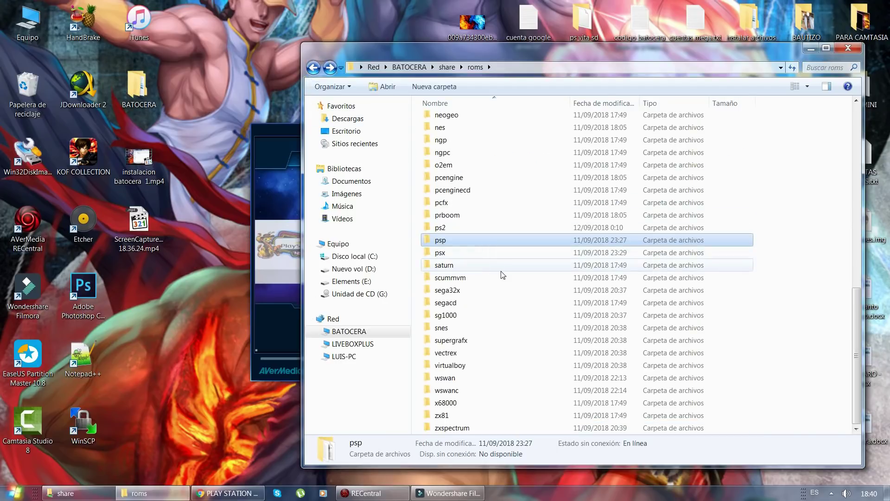
pyautogui.scroll(10, 469, 269)
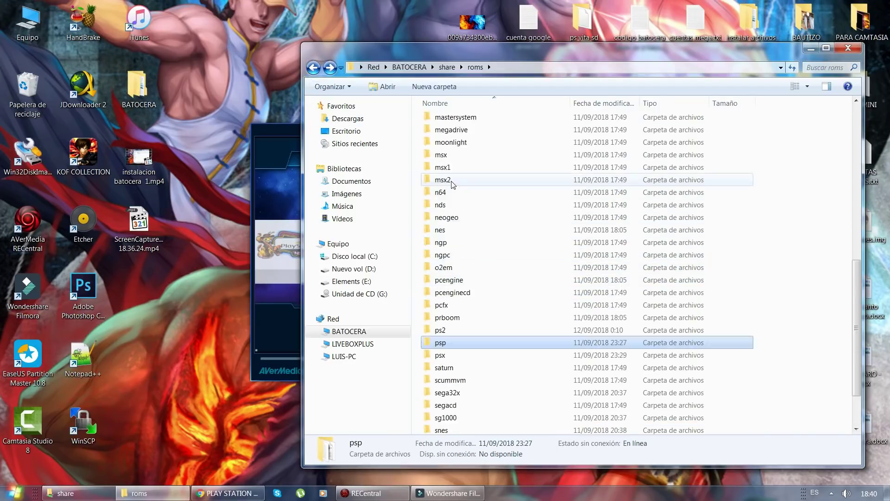
pyautogui.scroll(2, 475, 222)
pyautogui.scroll(-3, 477, 318)
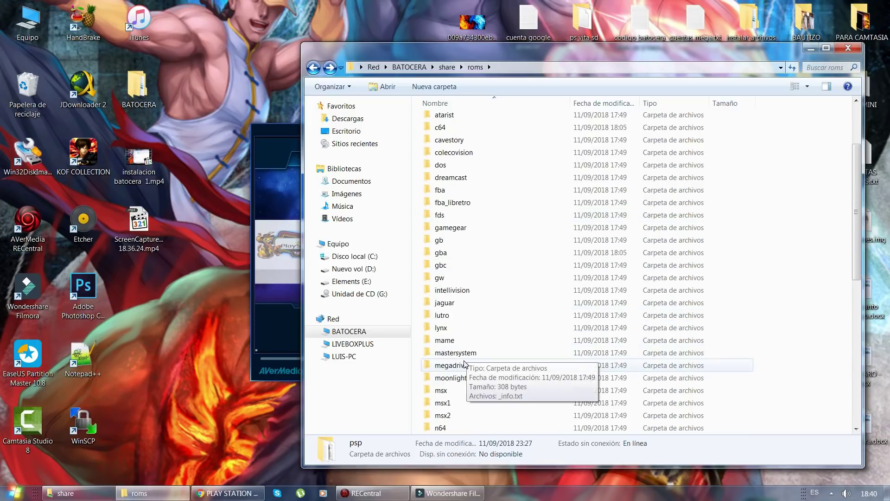
pyautogui.scroll(-2, 461, 352)
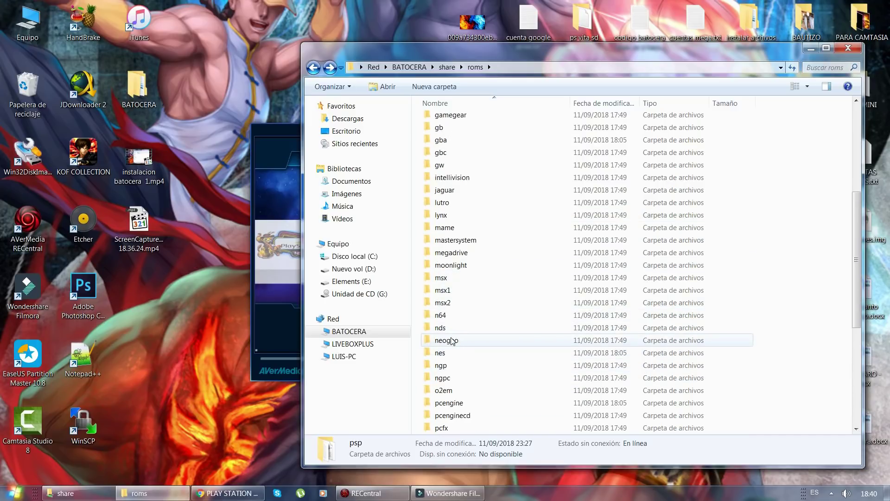
pyautogui.doubleClick(453, 340)
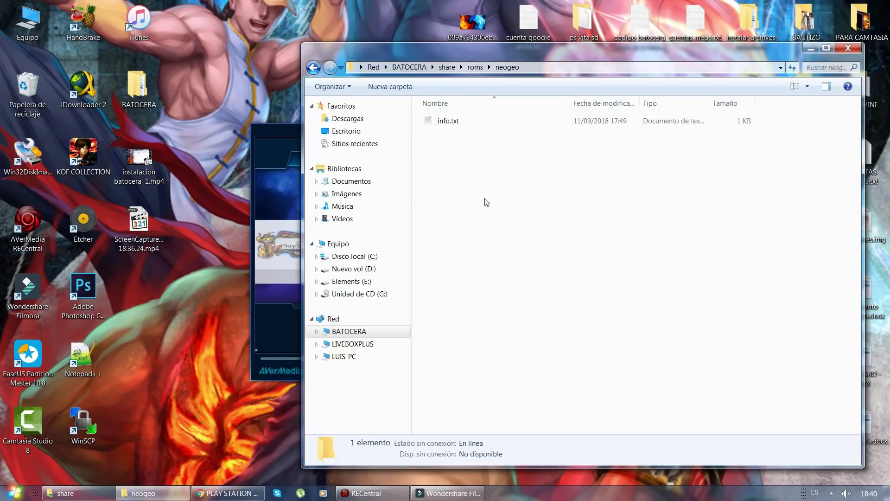
pyautogui.click(313, 67)
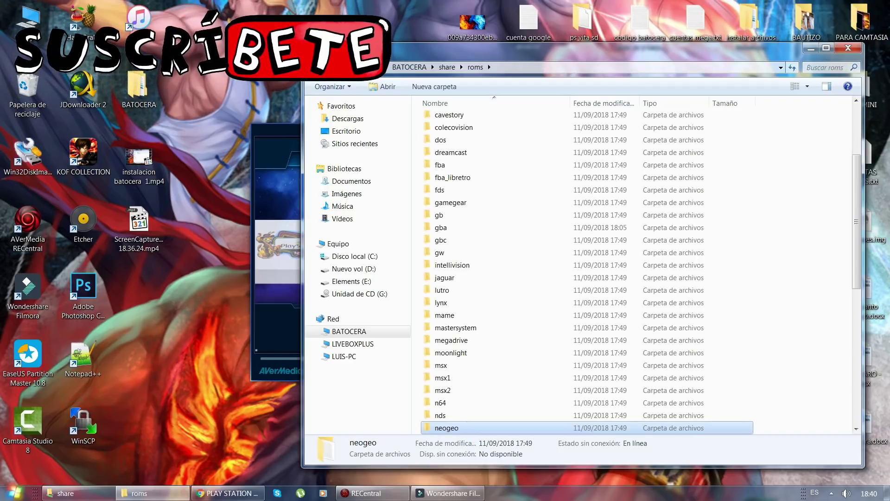
# Step: Go to system > .emulationstation > themes in the BATOCERA share and look inside the PandoraAzul batocera Neon theme folder
pyautogui.press('BackSpace')
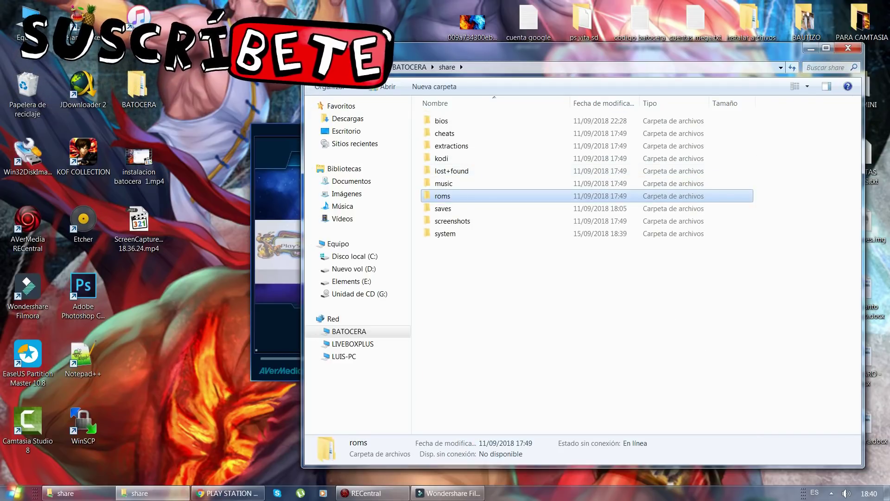
pyautogui.press('BackSpace')
pyautogui.doubleClick(463, 131)
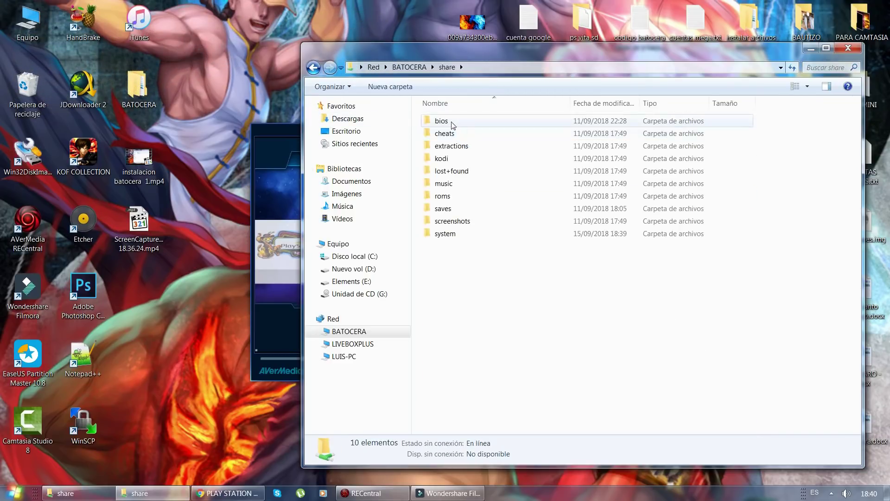
pyautogui.doubleClick(449, 236)
pyautogui.doubleClick(466, 147)
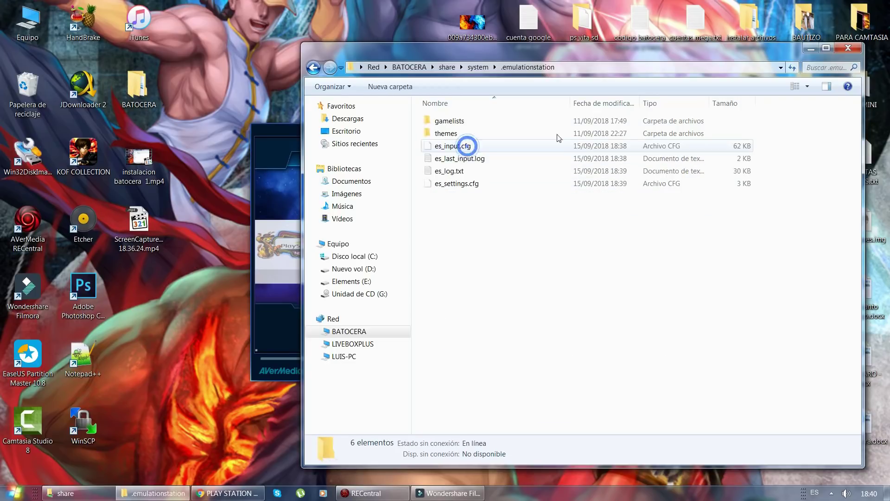
pyautogui.doubleClick(445, 135)
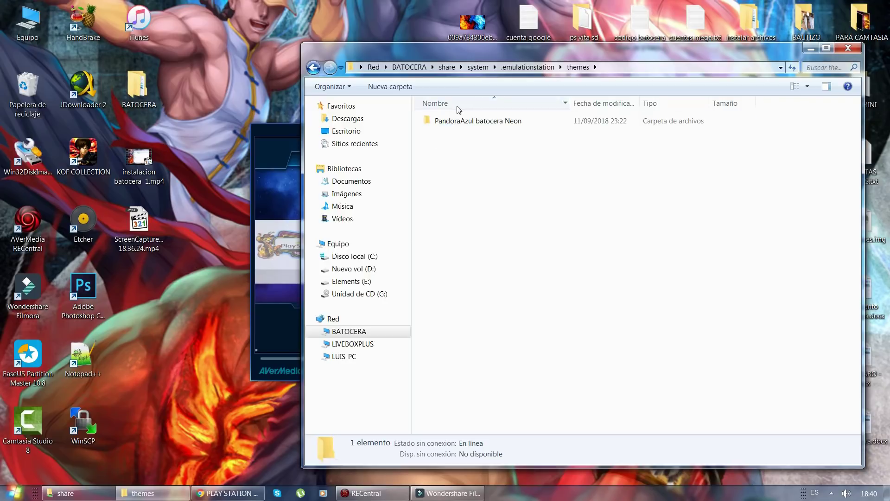
pyautogui.doubleClick(467, 123)
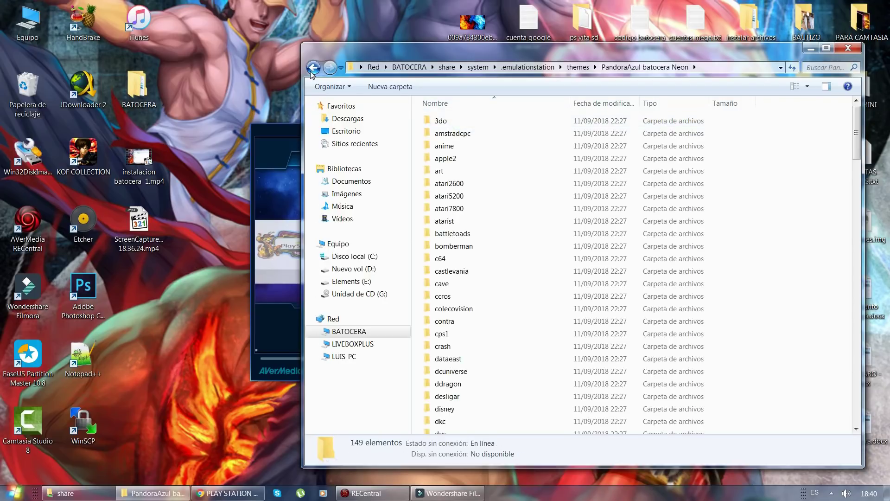
pyautogui.press('BackSpace')
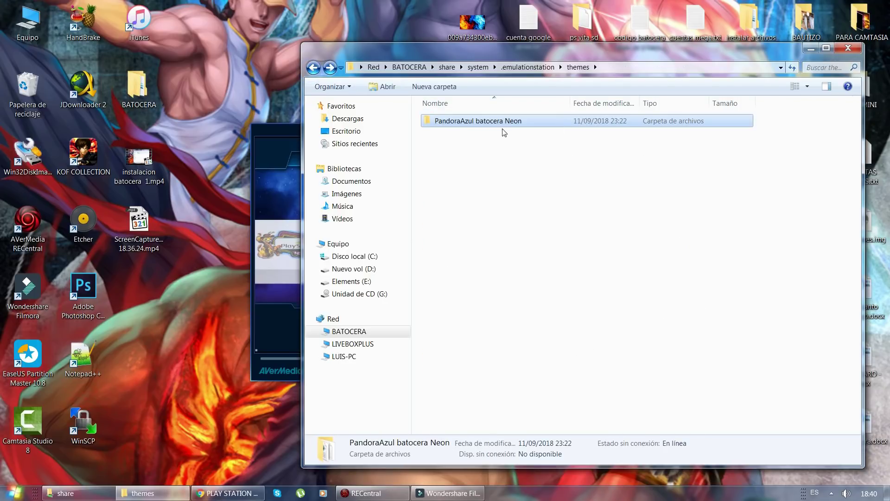
# Step: Switch to the RECentral preview to view the Batocera system selection screen
pyautogui.click(270, 157)
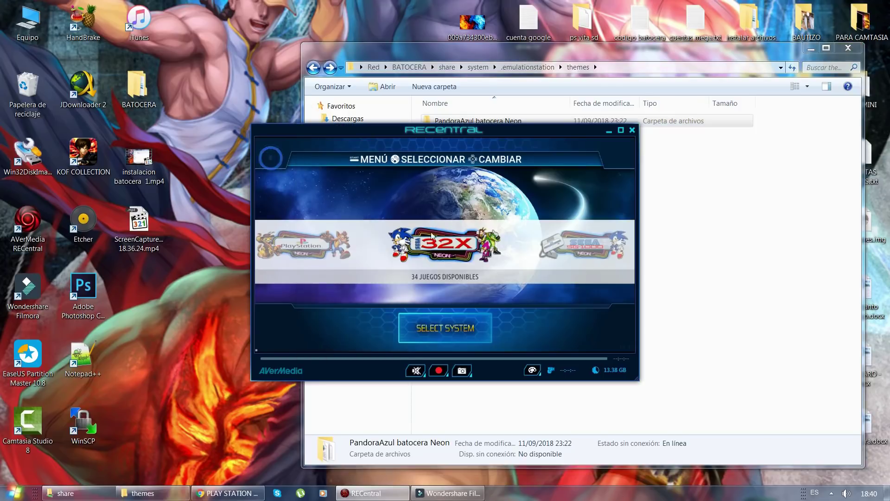